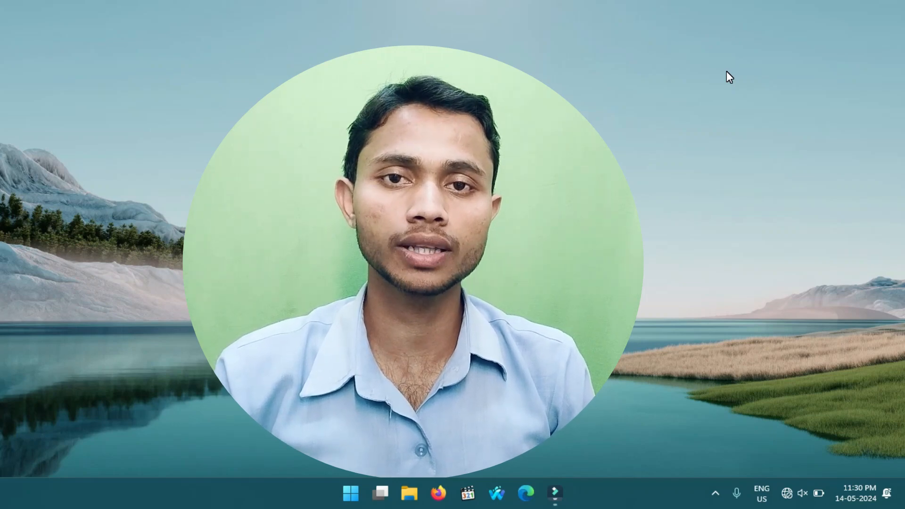
Step: Launch Microsoft Word with winword and view the list of available fonts
key(super+r)
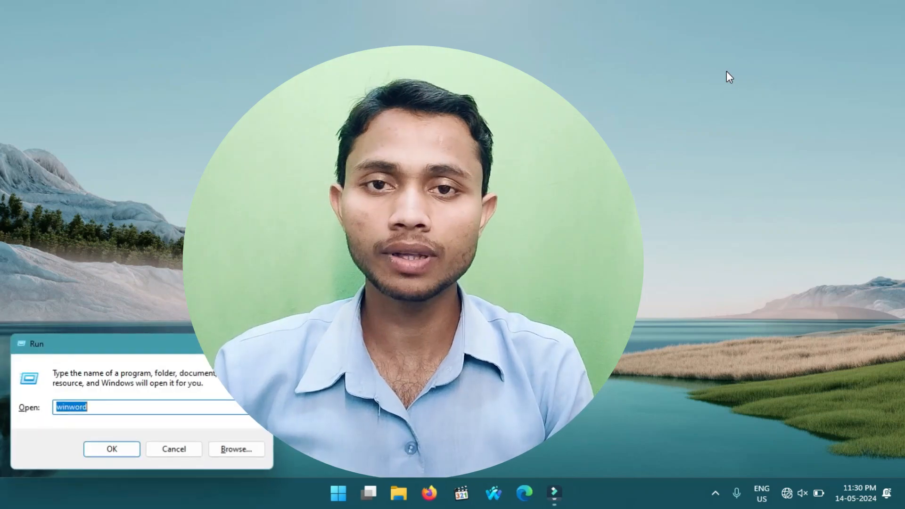
key(Return)
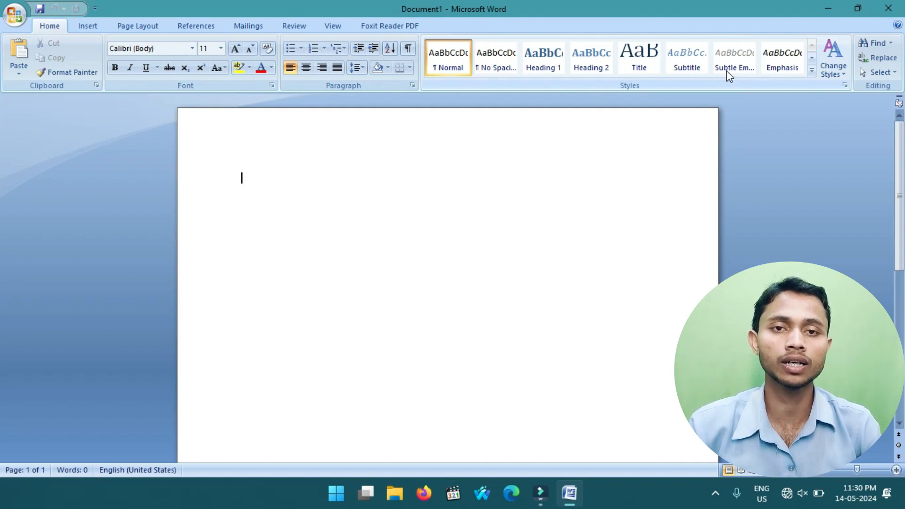
click(192, 49)
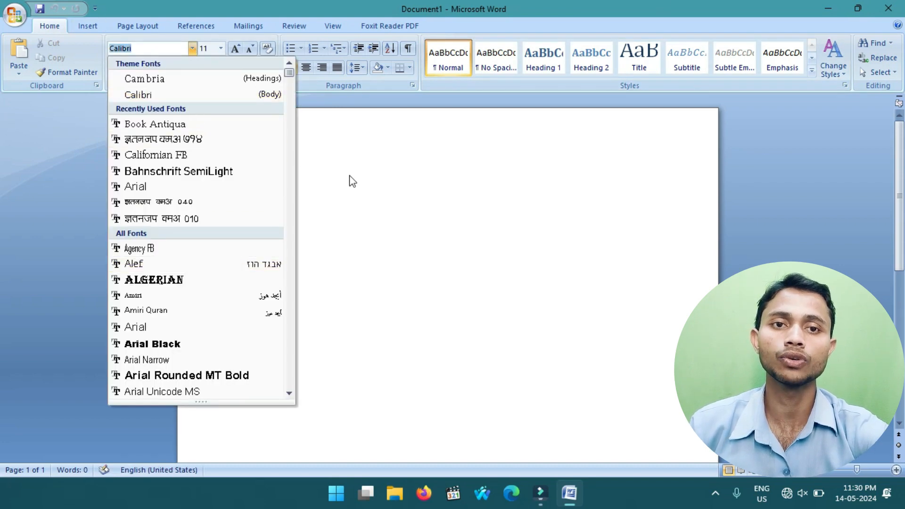
click(351, 188)
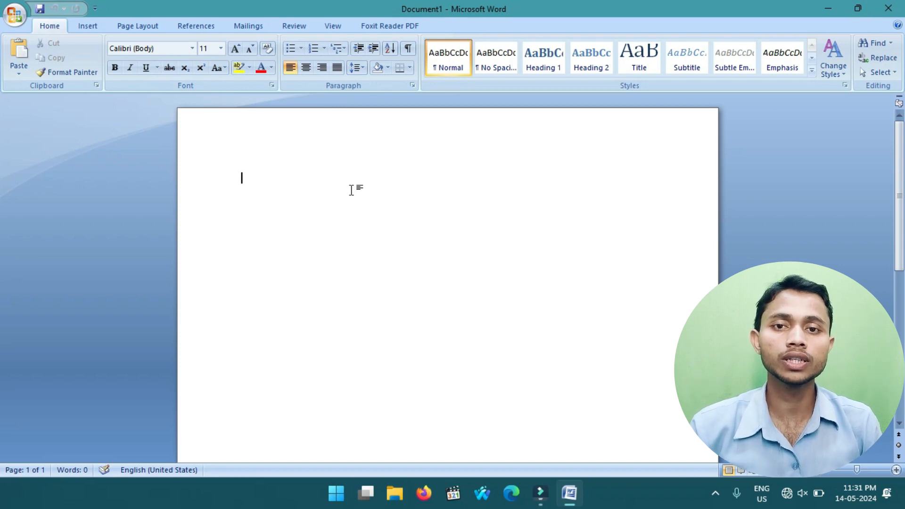
Step: Start recording a macro named HI for all documents, assigned to the keyboard shortcut Alt+X
click(332, 28)
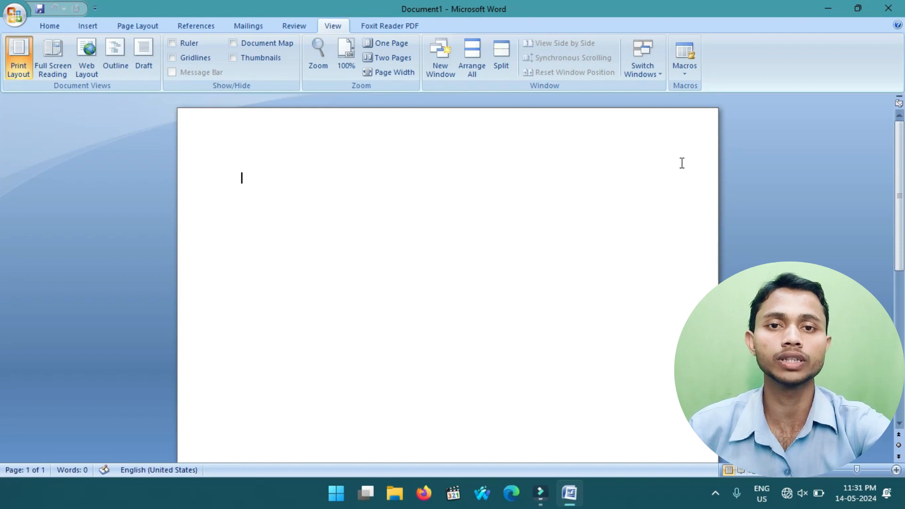
click(685, 75)
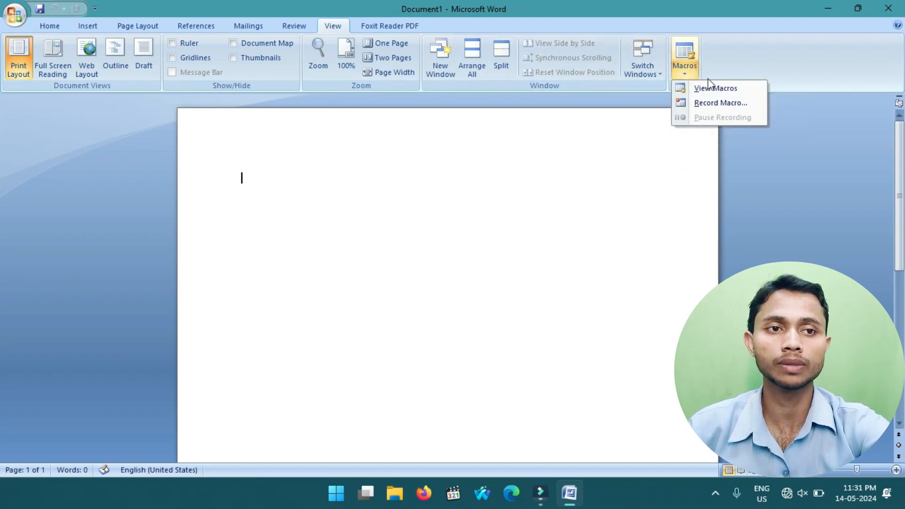
click(709, 103)
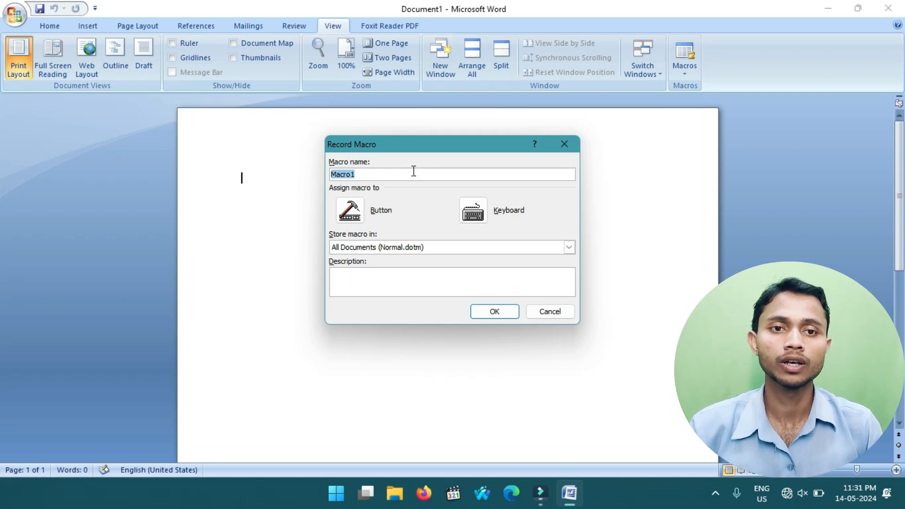
text(HI)
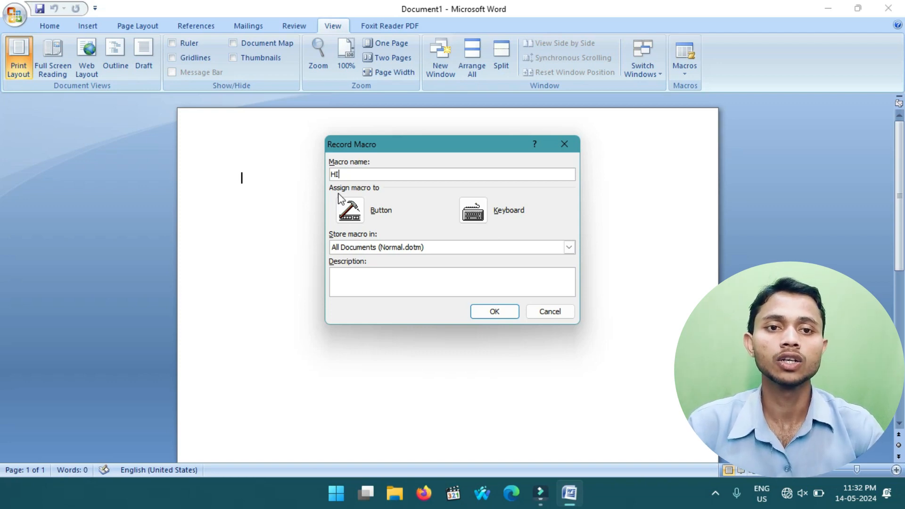
click(484, 216)
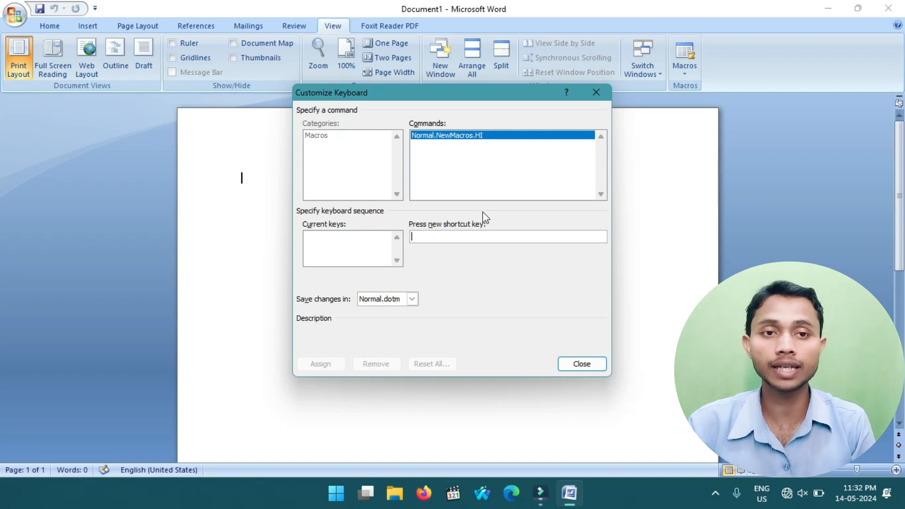
key(alt+x)
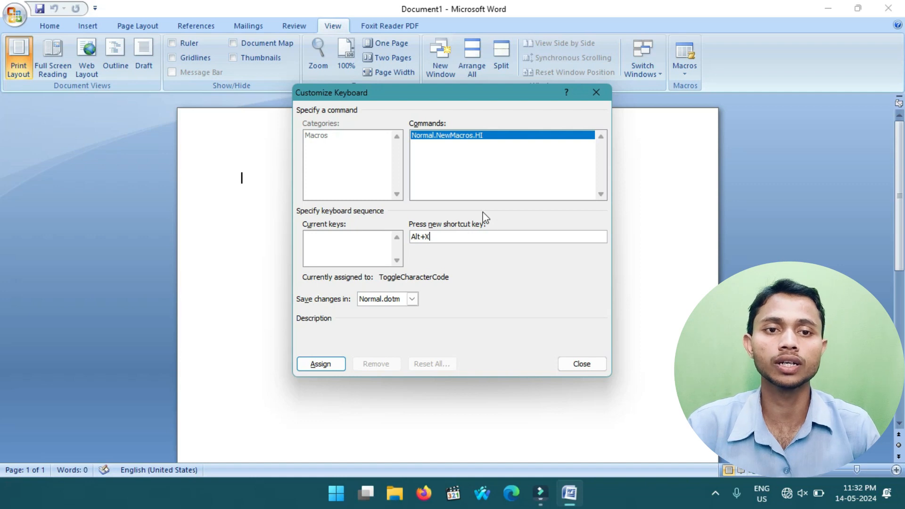
click(311, 367)
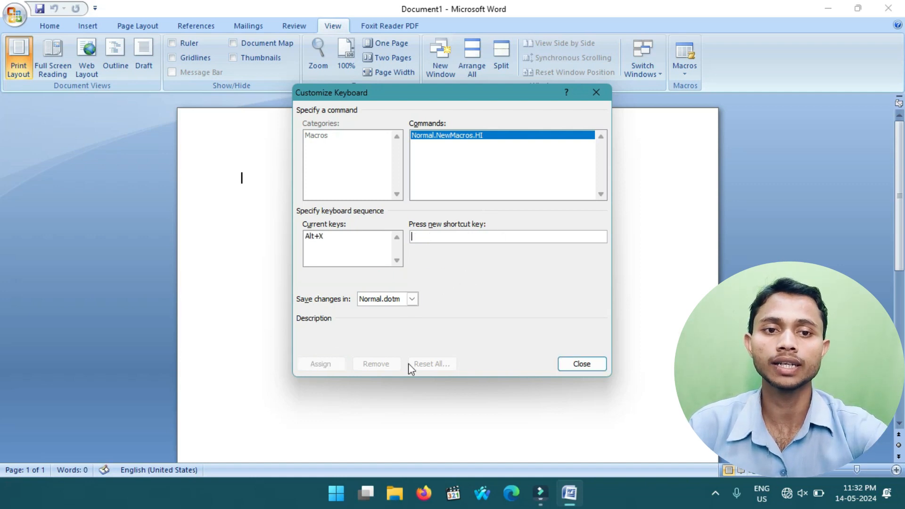
click(586, 364)
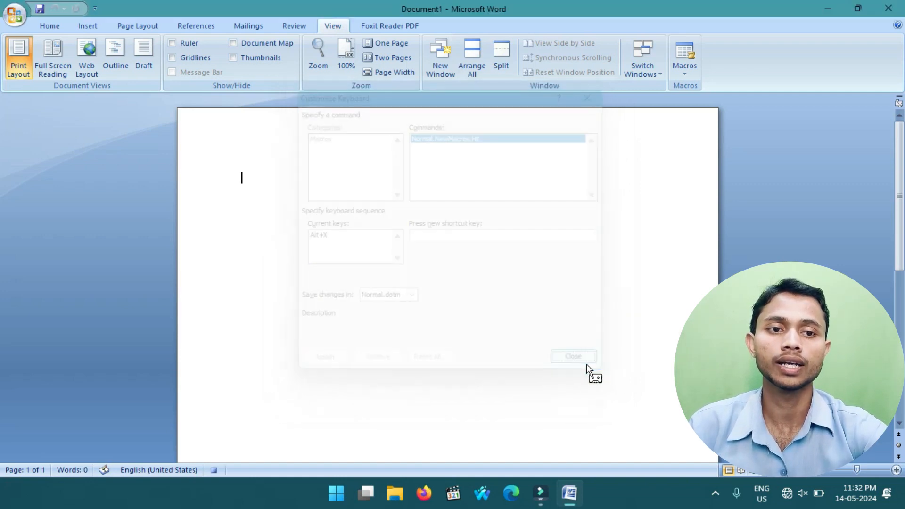
Step: Set the font to Kruti Dev 714 as the action recorded in the HI macro
click(43, 27)
click(173, 48)
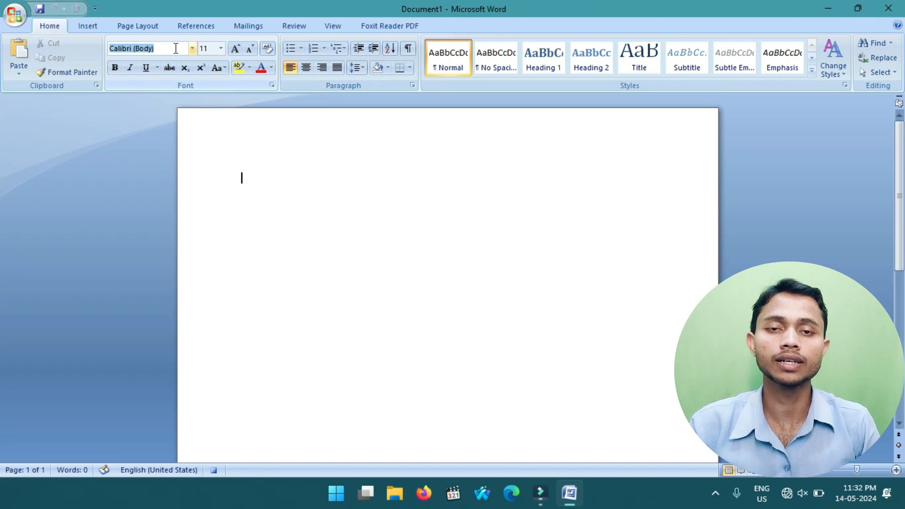
text(kruti Dev 714)
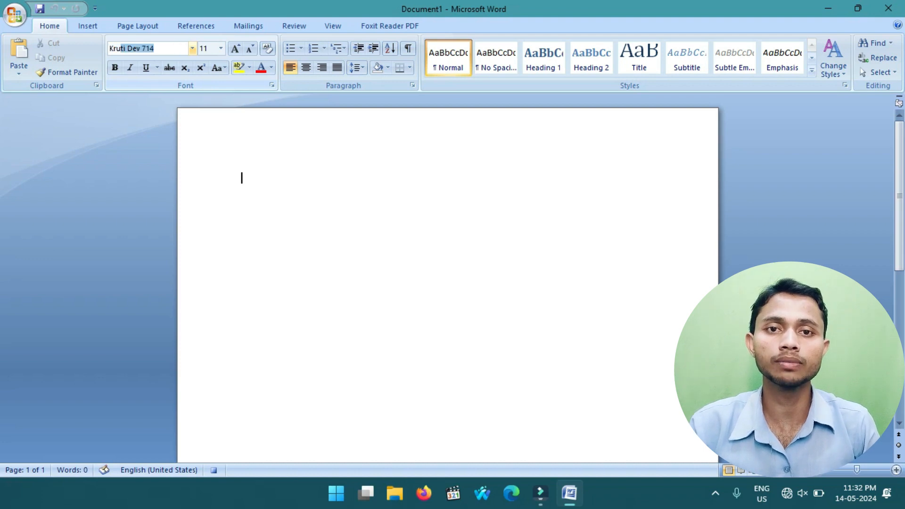
key(Right)
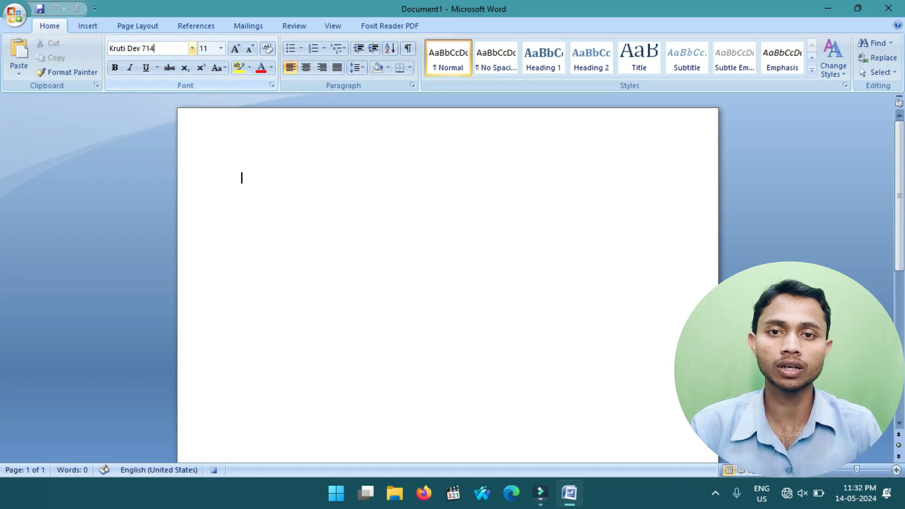
key(Return)
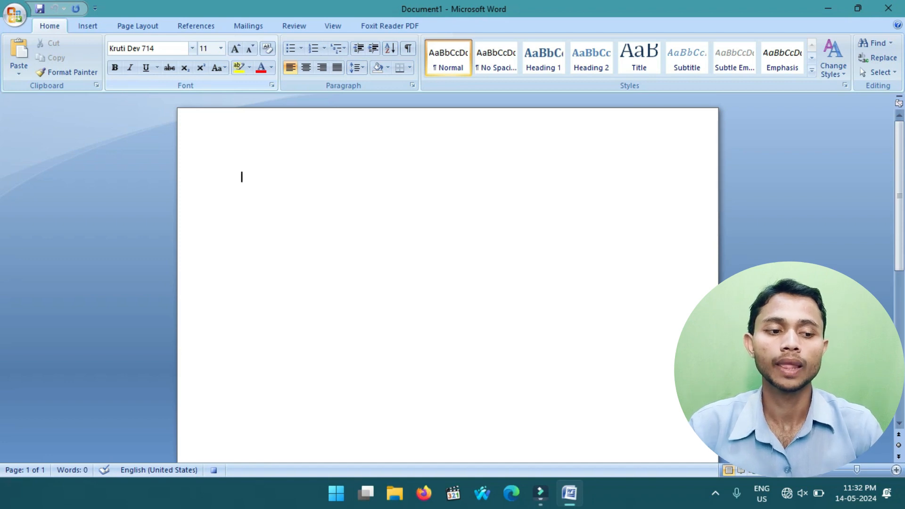
Step: Stop recording the HI macro
click(349, 26)
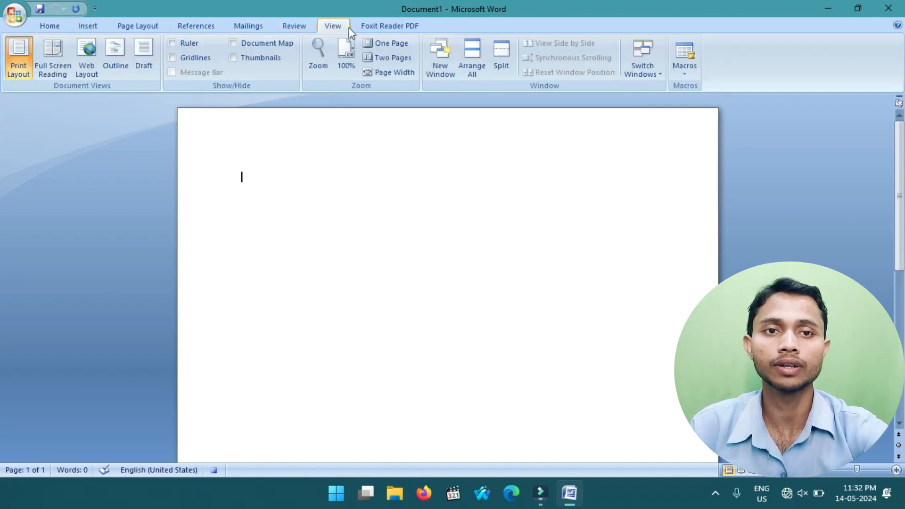
click(686, 71)
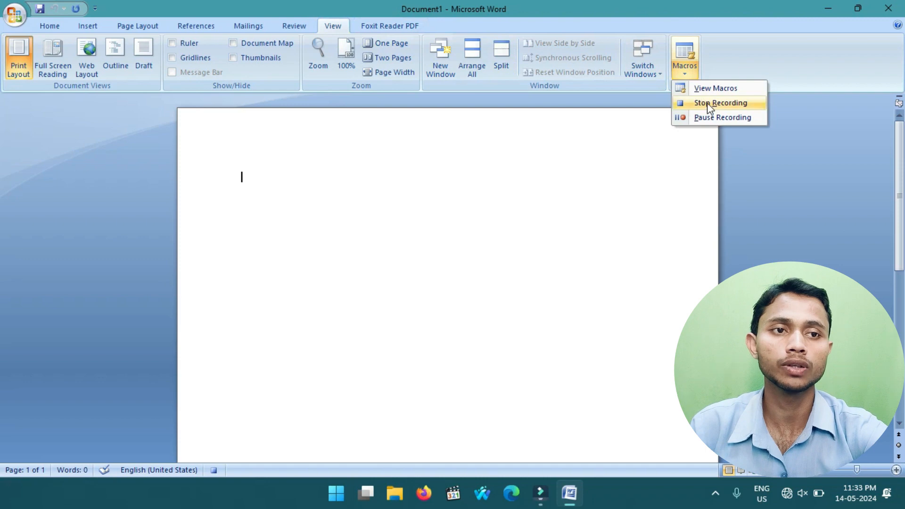
click(706, 103)
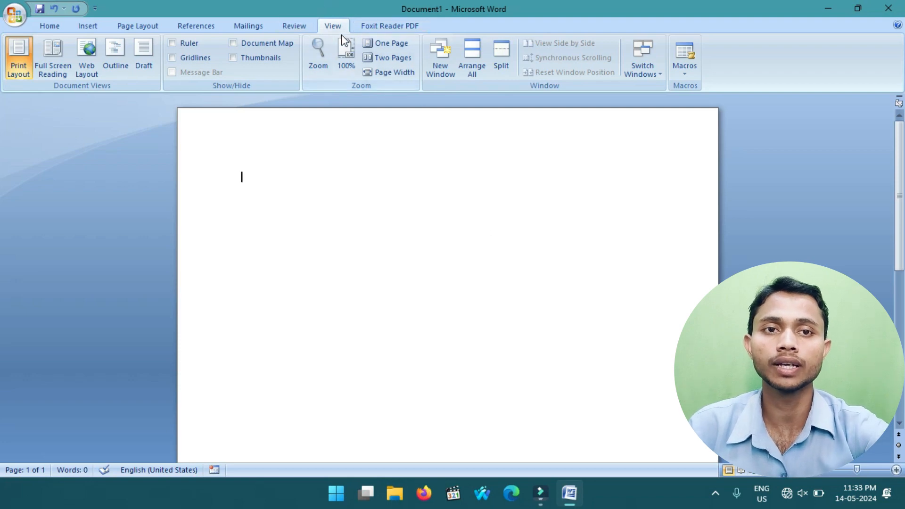
Step: Start recording a second macro named EN for all documents, assigned to the keyboard shortcut Alt+C
click(685, 75)
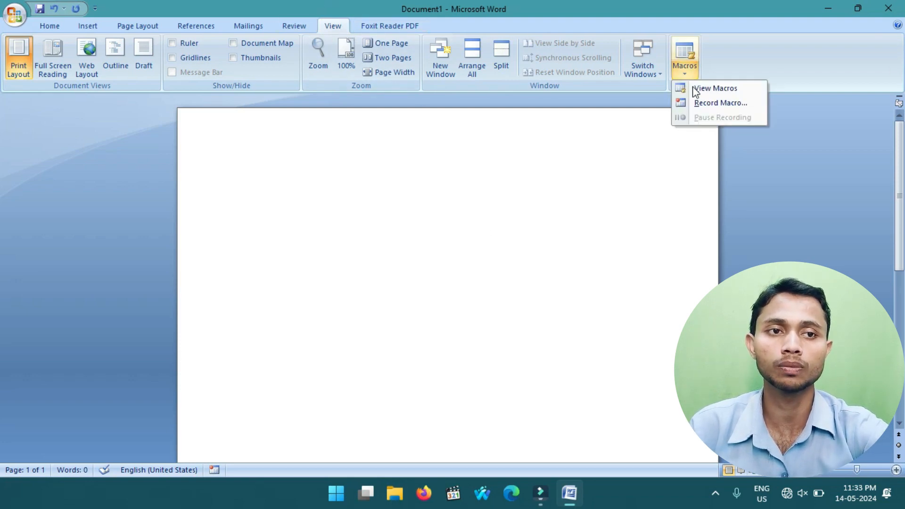
click(705, 102)
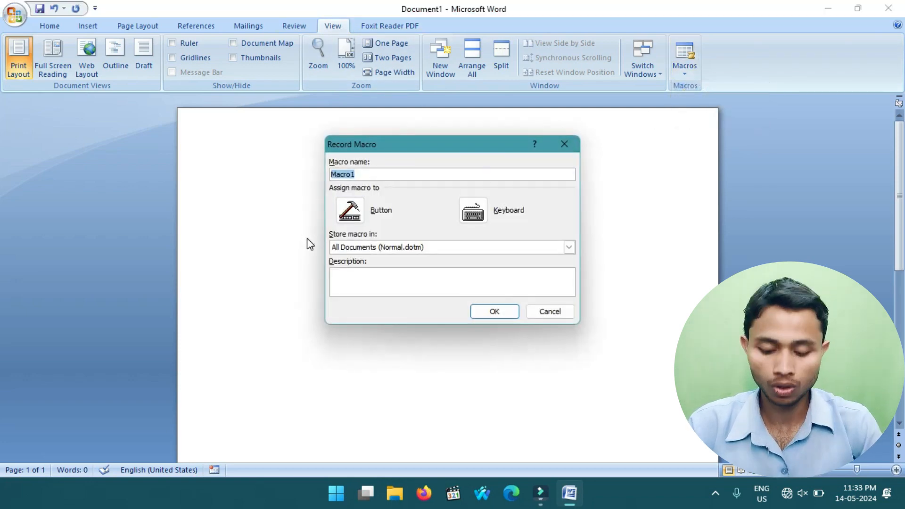
text(EN)
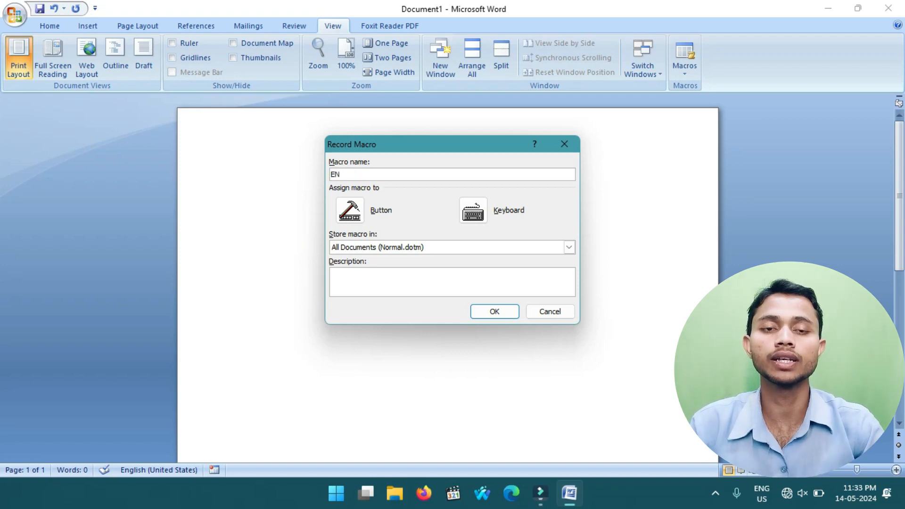
click(472, 211)
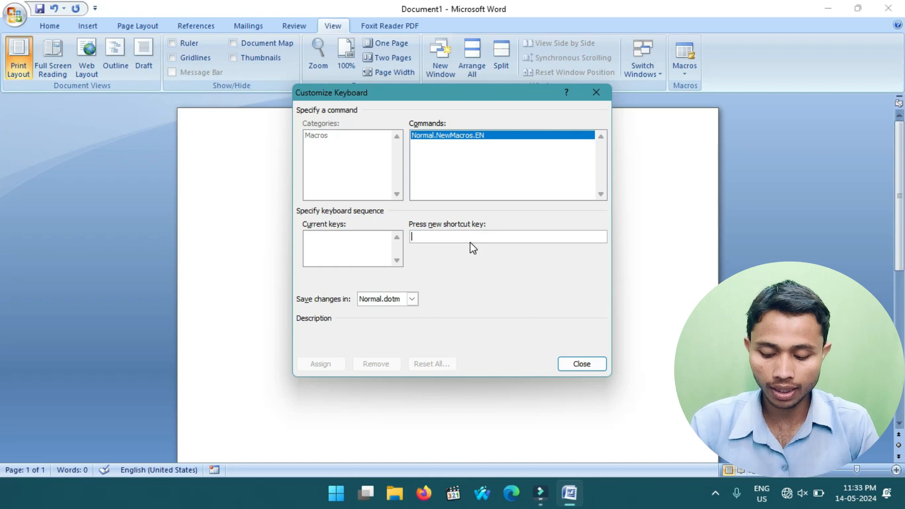
key(alt+c)
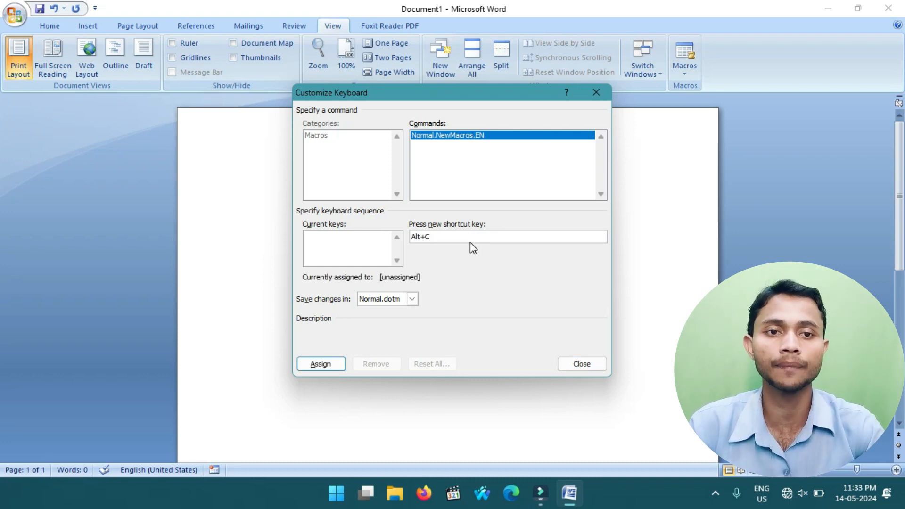
click(322, 366)
click(579, 364)
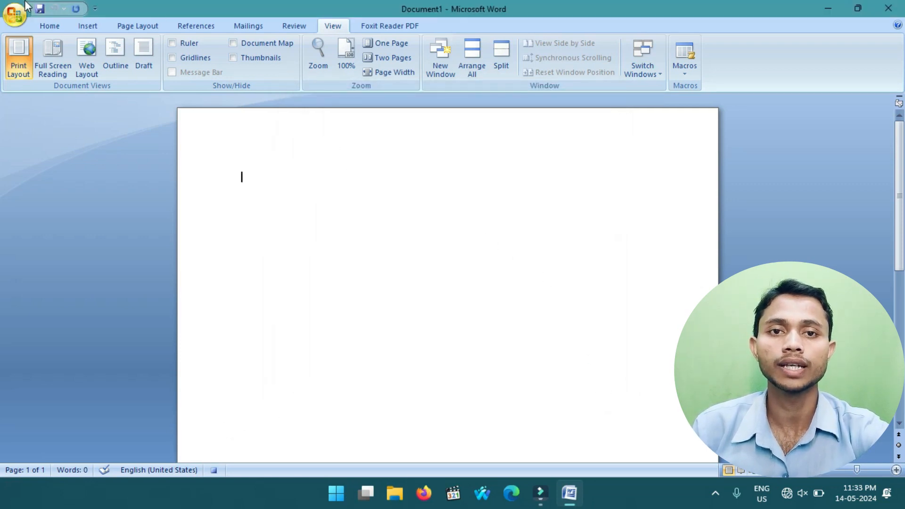
Step: Set the font to Cambria (Headings) as the action recorded in the EN macro
click(50, 26)
click(192, 48)
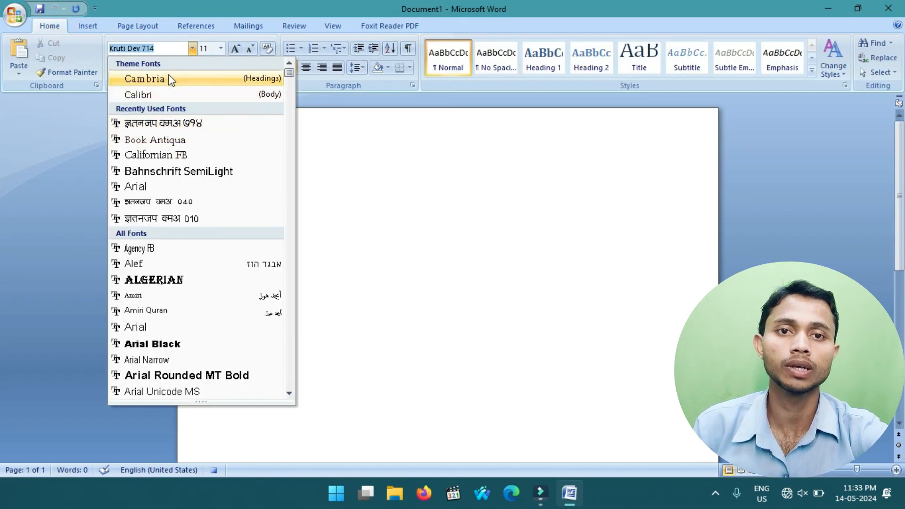
click(168, 79)
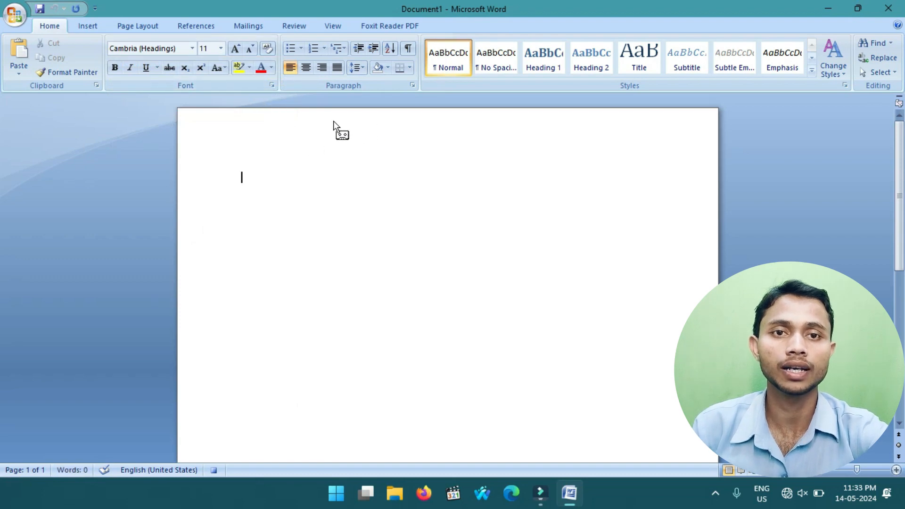
Step: Stop recording the EN macro
click(337, 25)
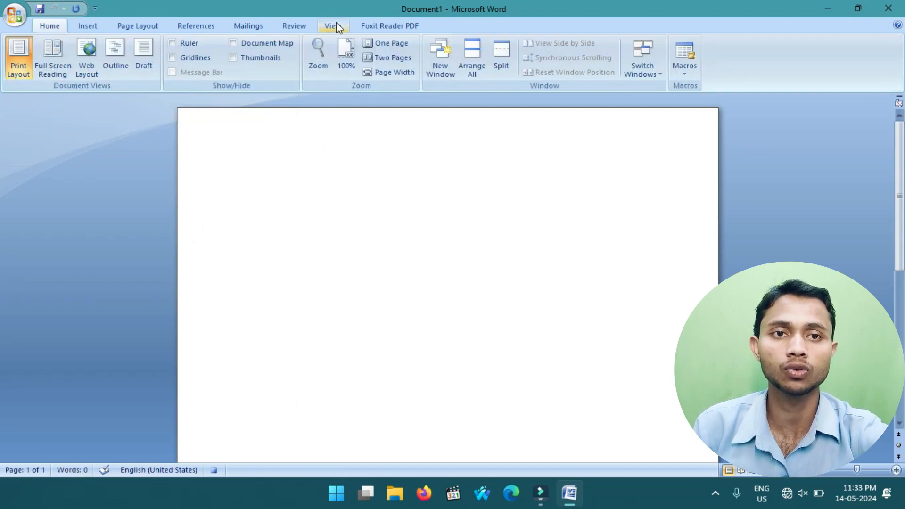
click(682, 78)
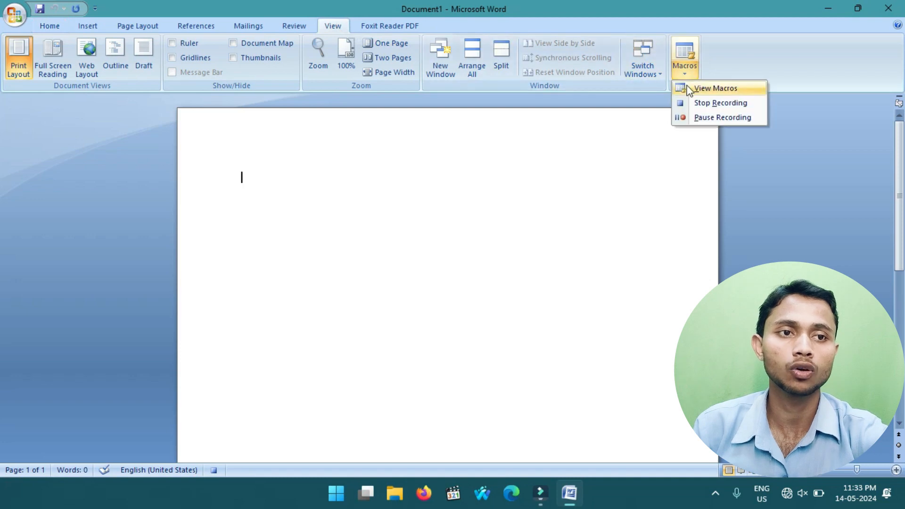
click(702, 100)
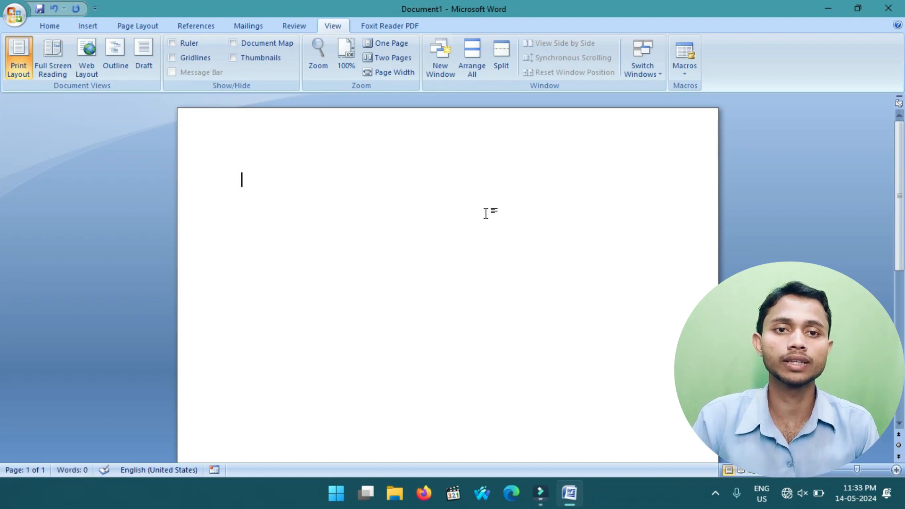
Step: Write the Hindi text "है ना कितना आसान" in the blank document using the HI macro's font
text(है)
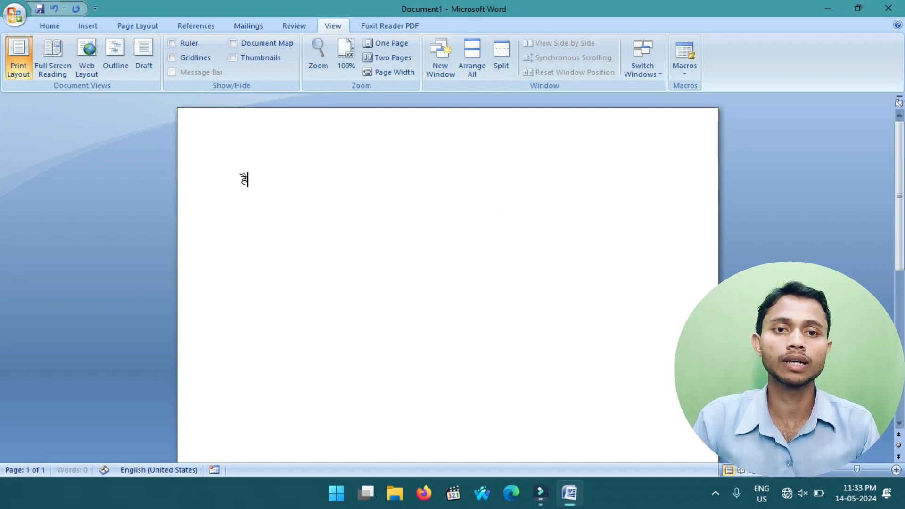
text( ना कि)
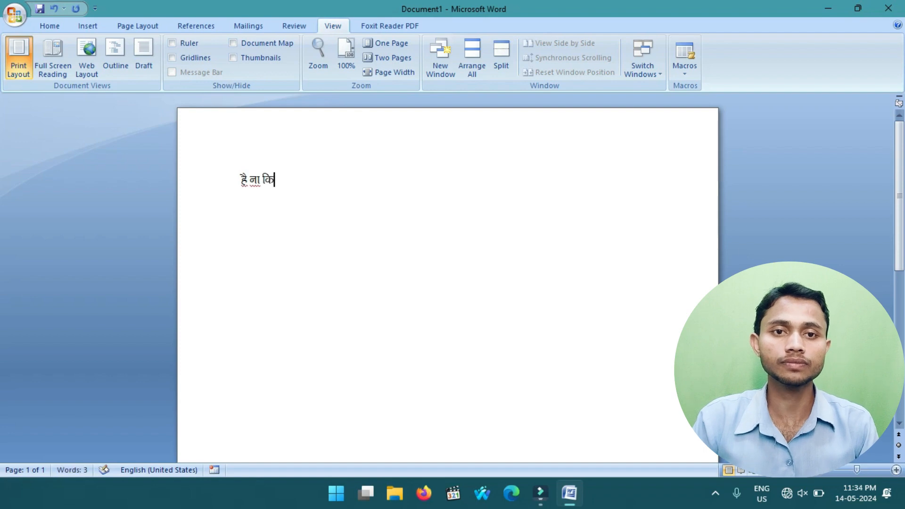
text(तना आसान)
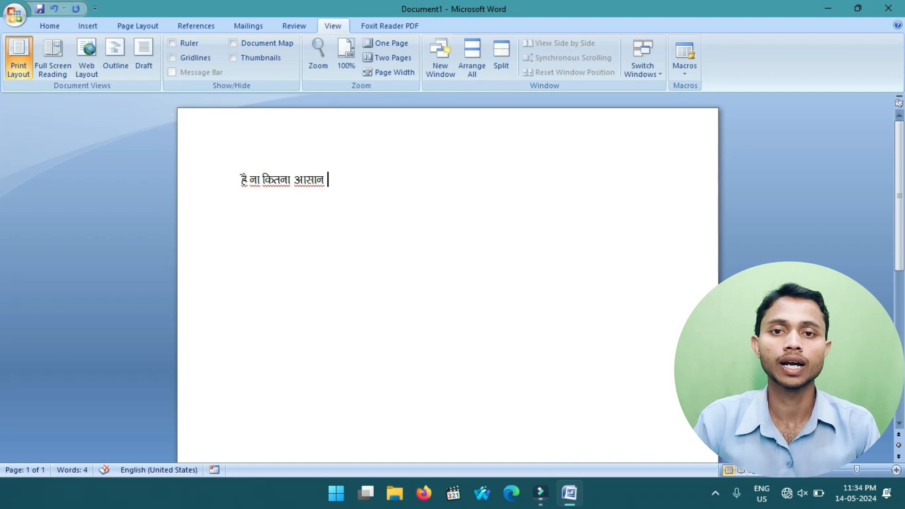
Step: Continue the line with "Hello how are you?" in the EN macro's font, followed by "स" in the HI macro's font
text(Hello how)
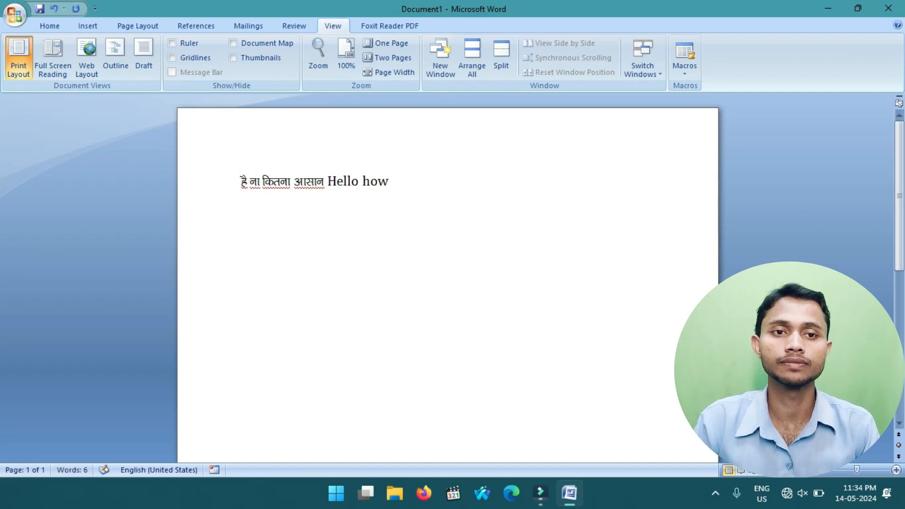
text( are you? )
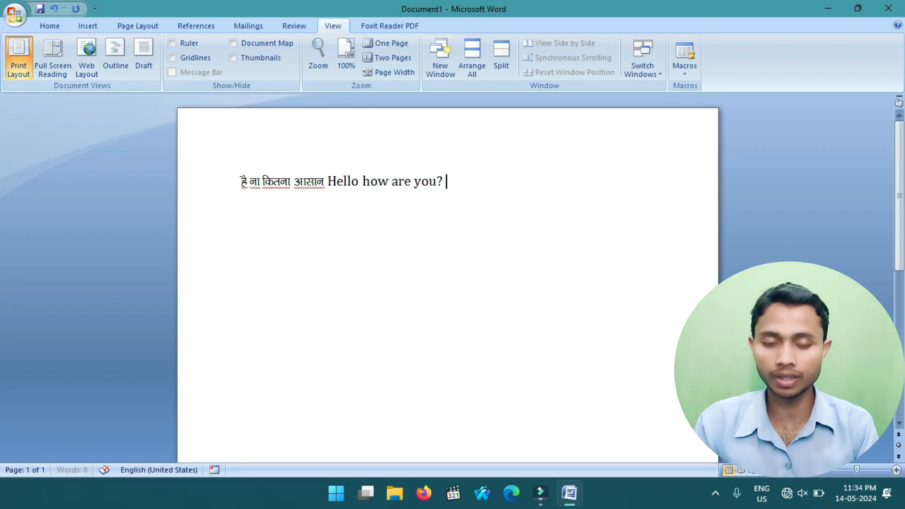
text(सध)
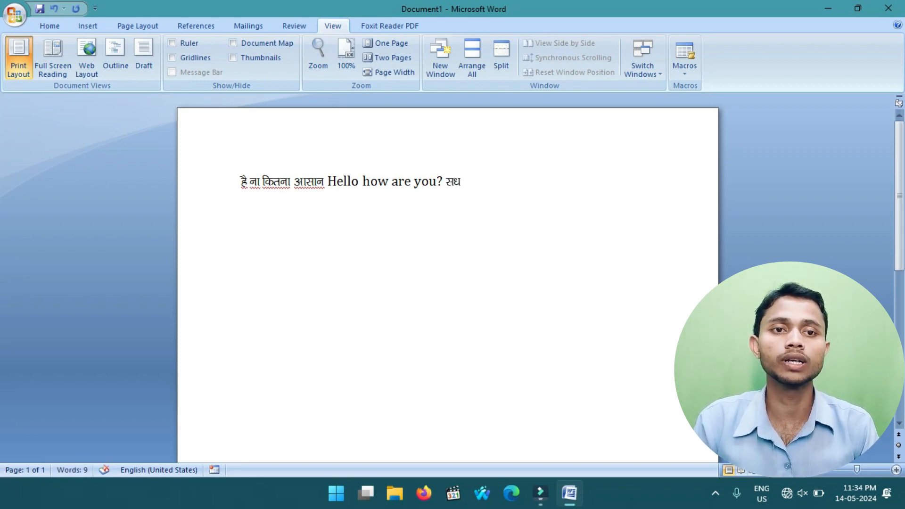
key(BackSpace)
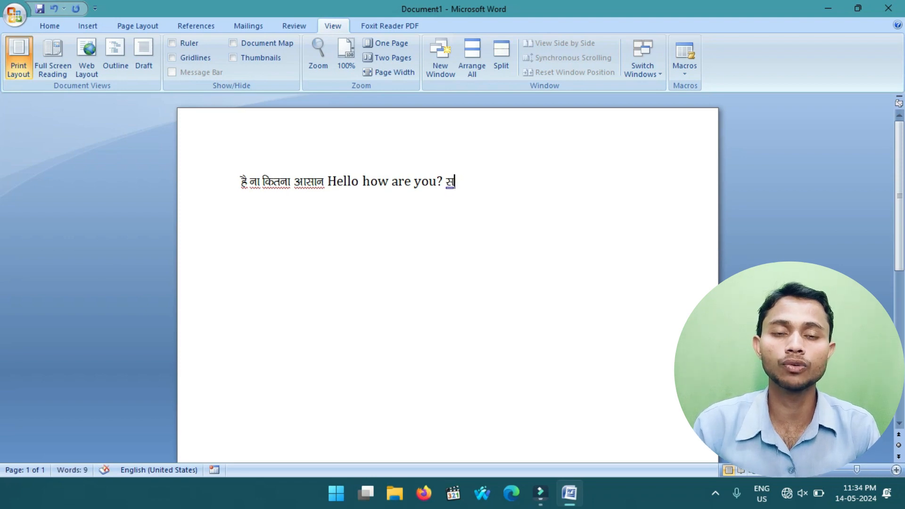